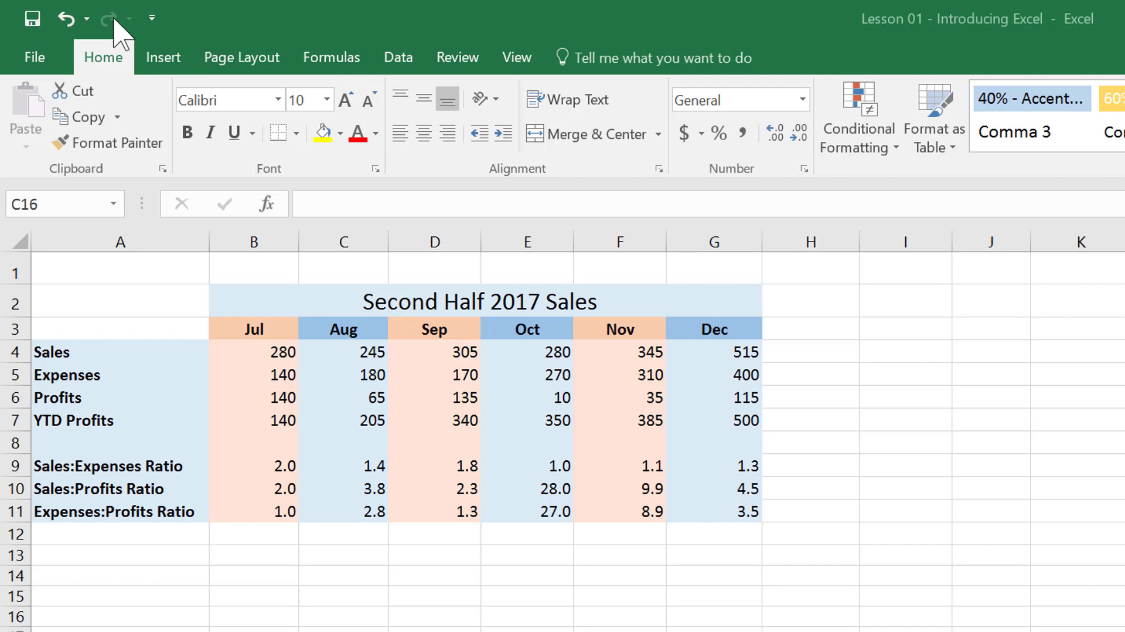
{"action": "left_click", "coordinate": [151, 18]}
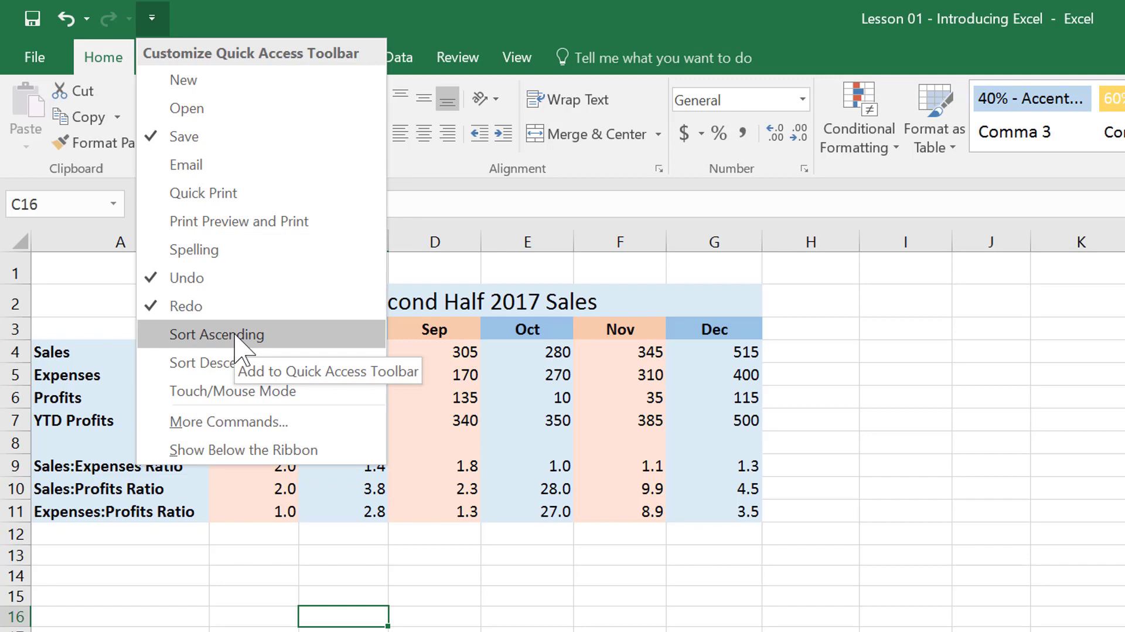
{"action": "left_click", "coordinate": [226, 24]}
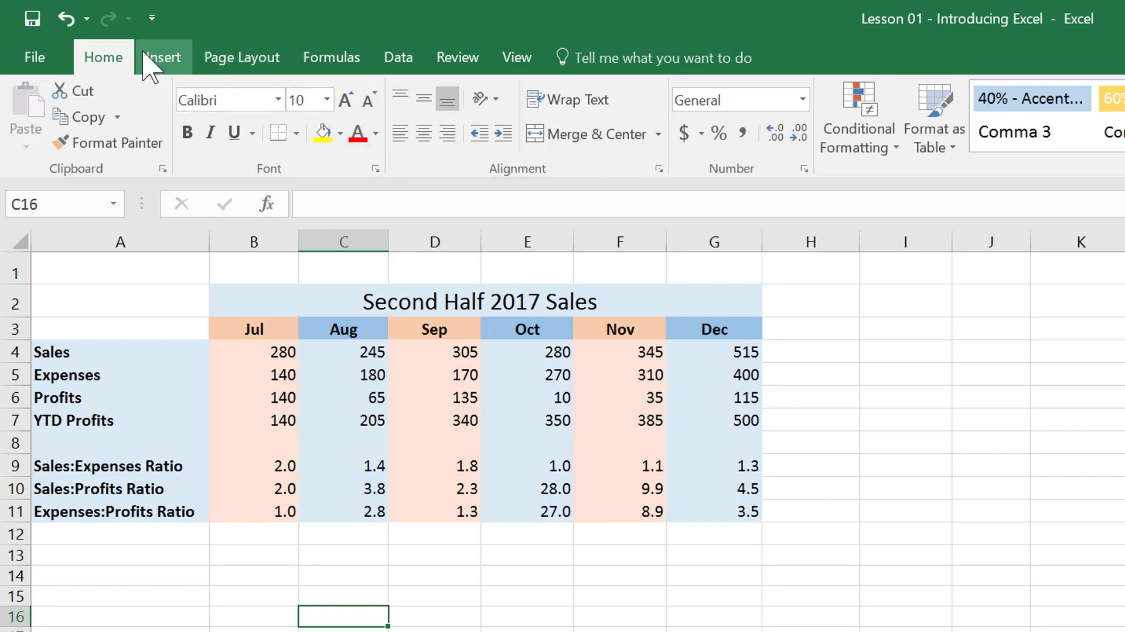
{"action": "left_click", "coordinate": [167, 63]}
{"action": "left_click", "coordinate": [222, 58]}
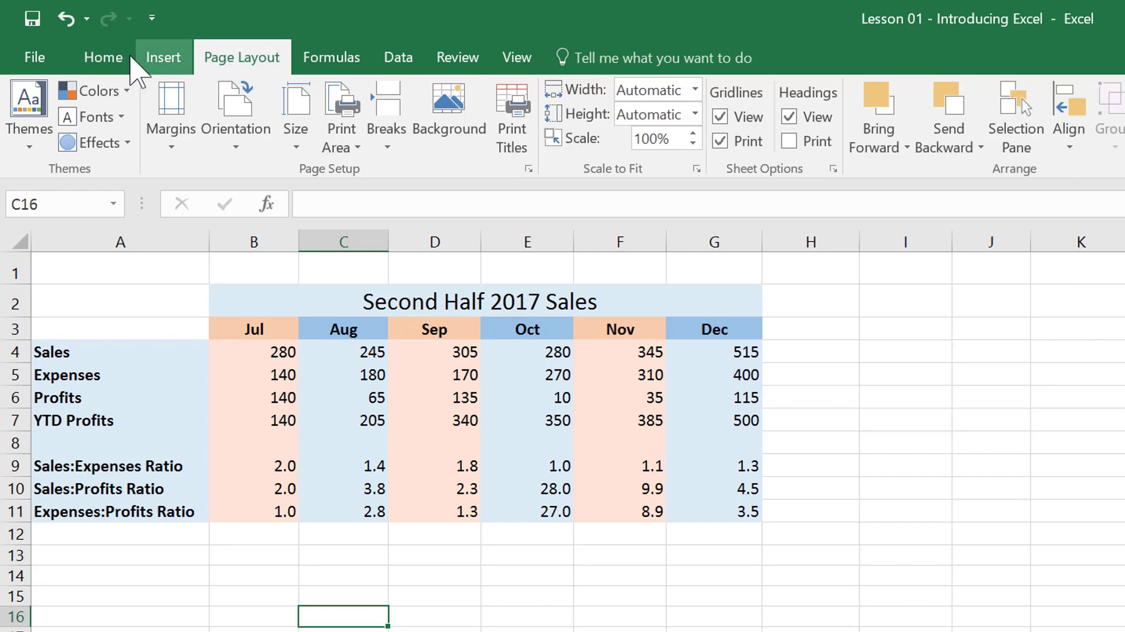
{"action": "left_click", "coordinate": [108, 62]}
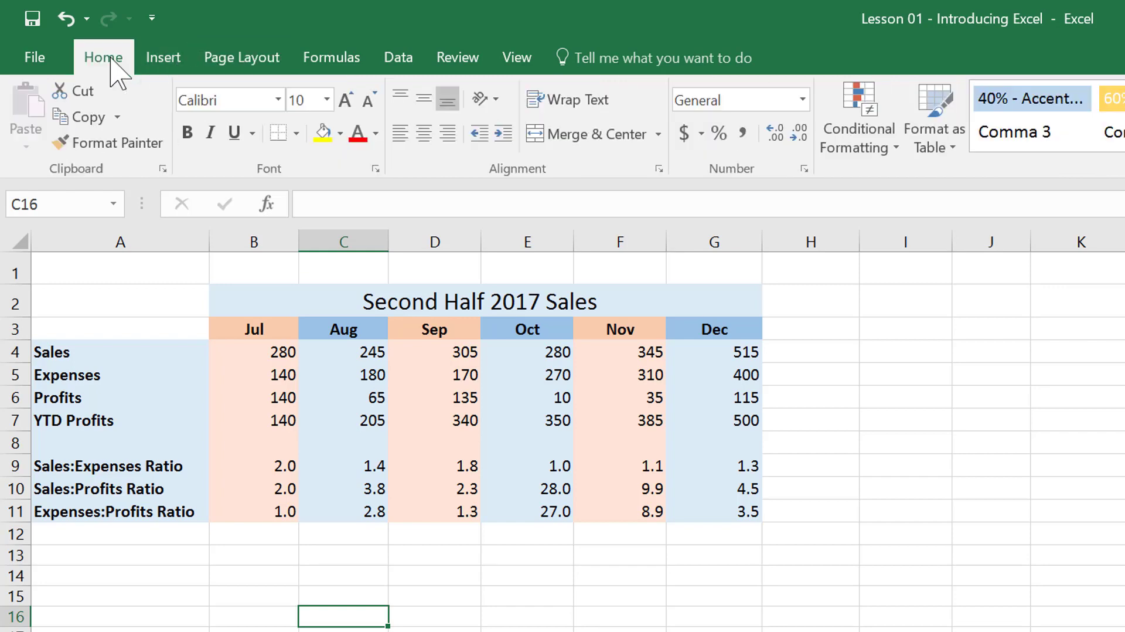
{"action": "left_click", "coordinate": [232, 64]}
Add the Font Color command to the Quick Access Toolbar
{"action": "left_click", "coordinate": [96, 62]}
{"action": "right_click", "coordinate": [359, 141]}
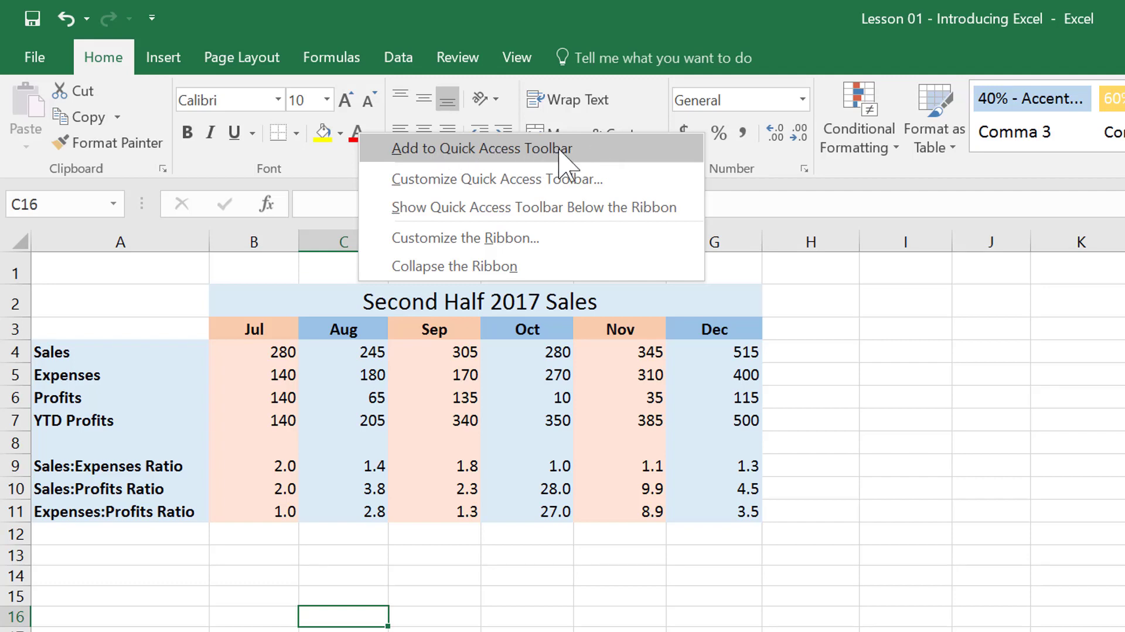
{"action": "left_click", "coordinate": [537, 150]}
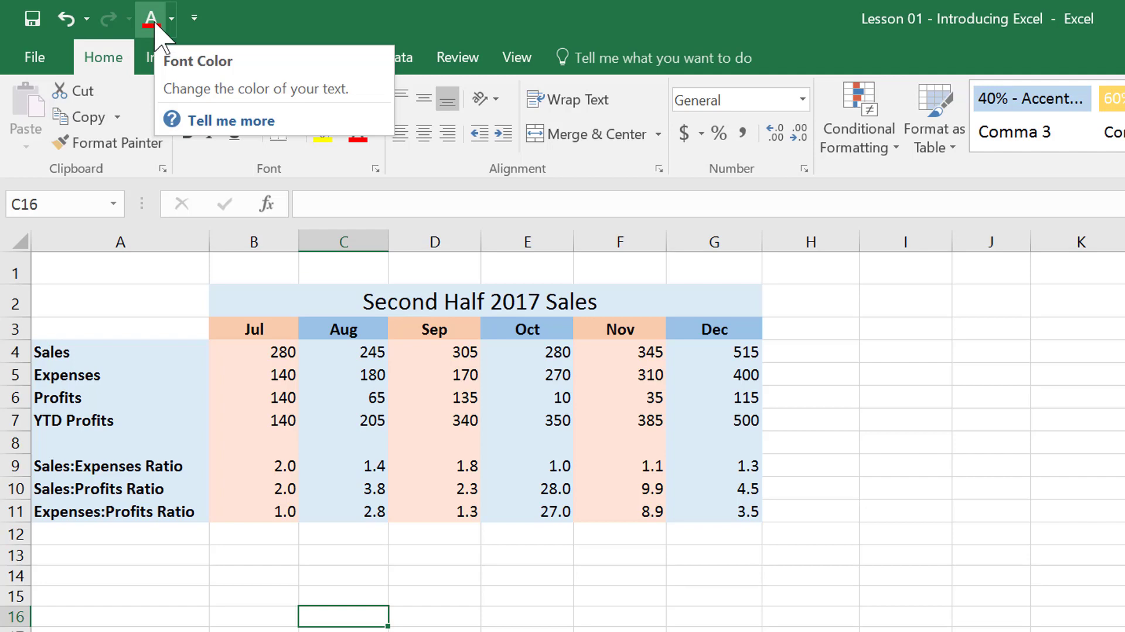
{"action": "left_click", "coordinate": [258, 59]}
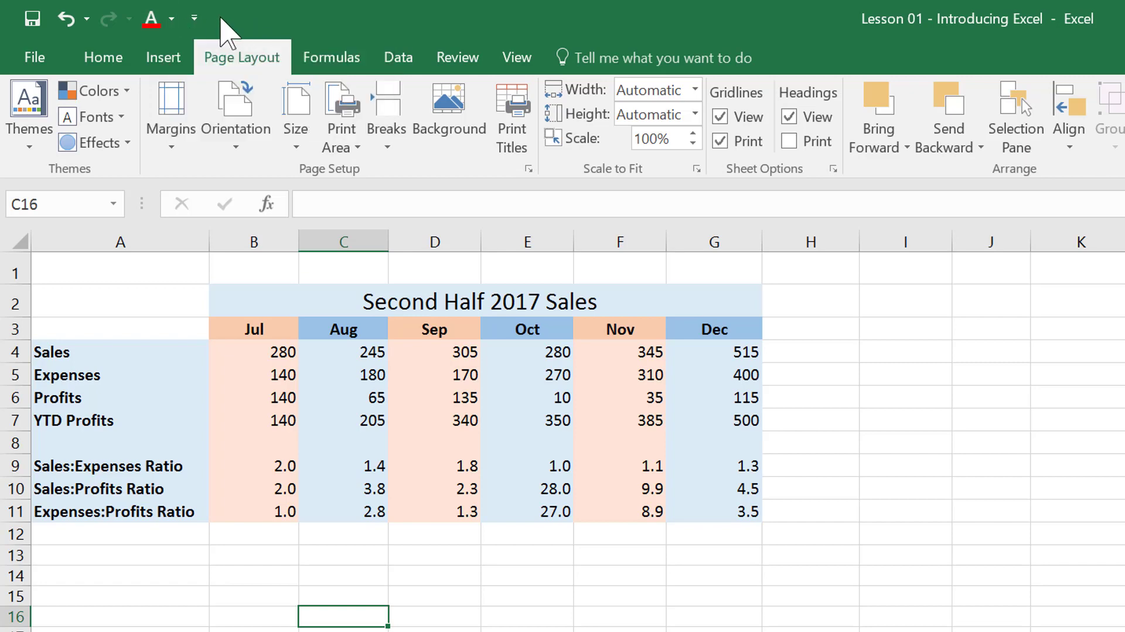
Open the full Quick Access Toolbar customization options and move Save to the end of the command order
{"action": "left_click", "coordinate": [194, 19]}
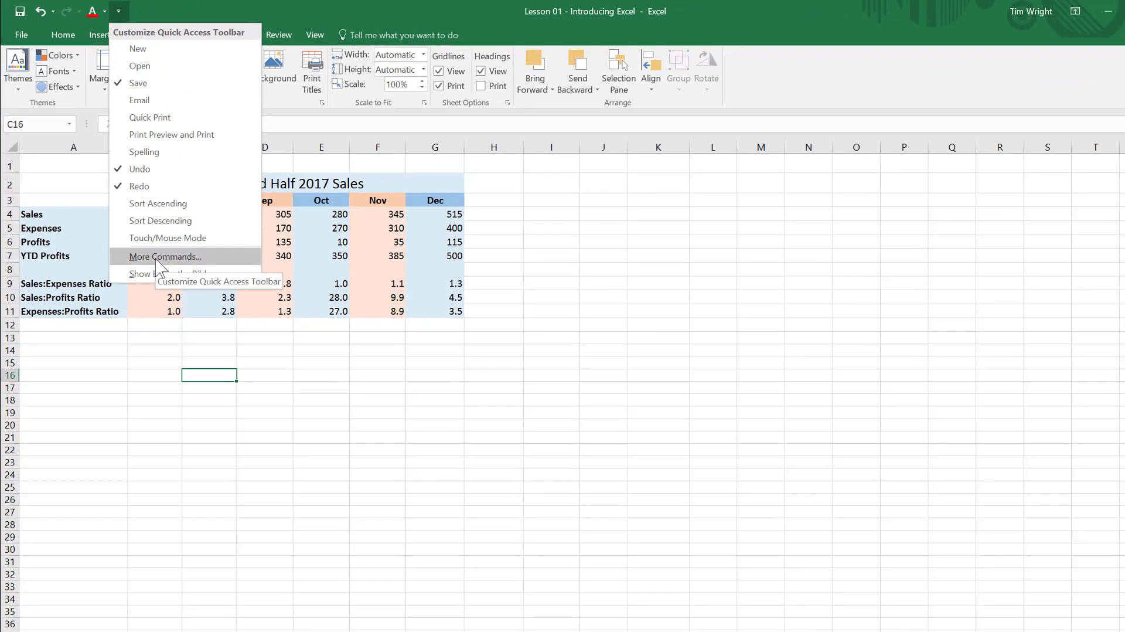
{"action": "left_click", "coordinate": [163, 257]}
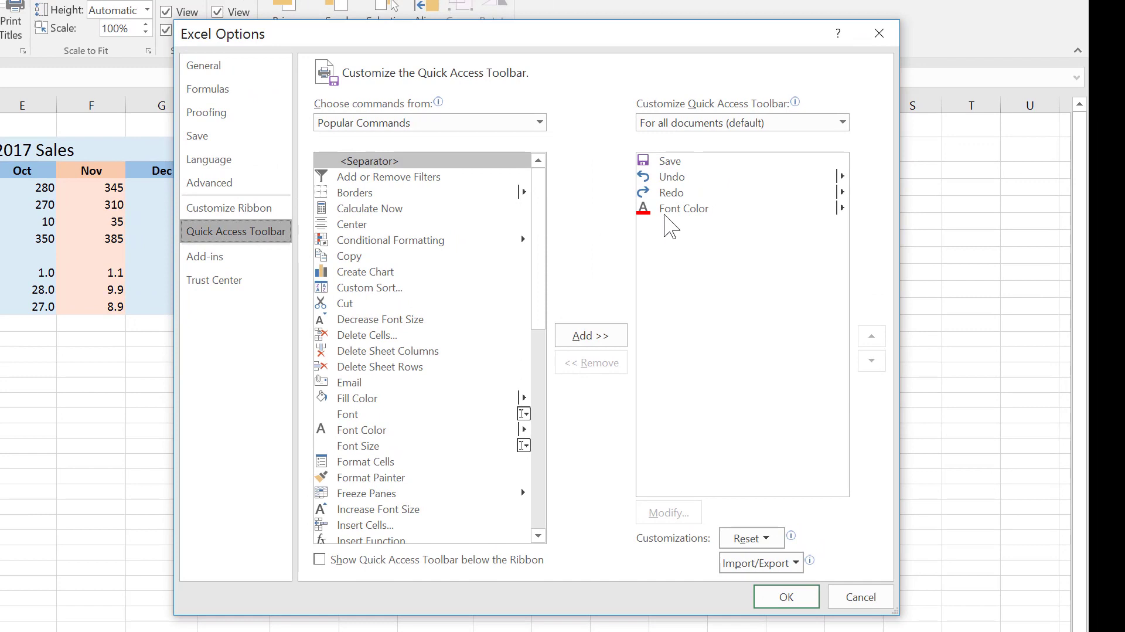
{"action": "left_click", "coordinate": [678, 165]}
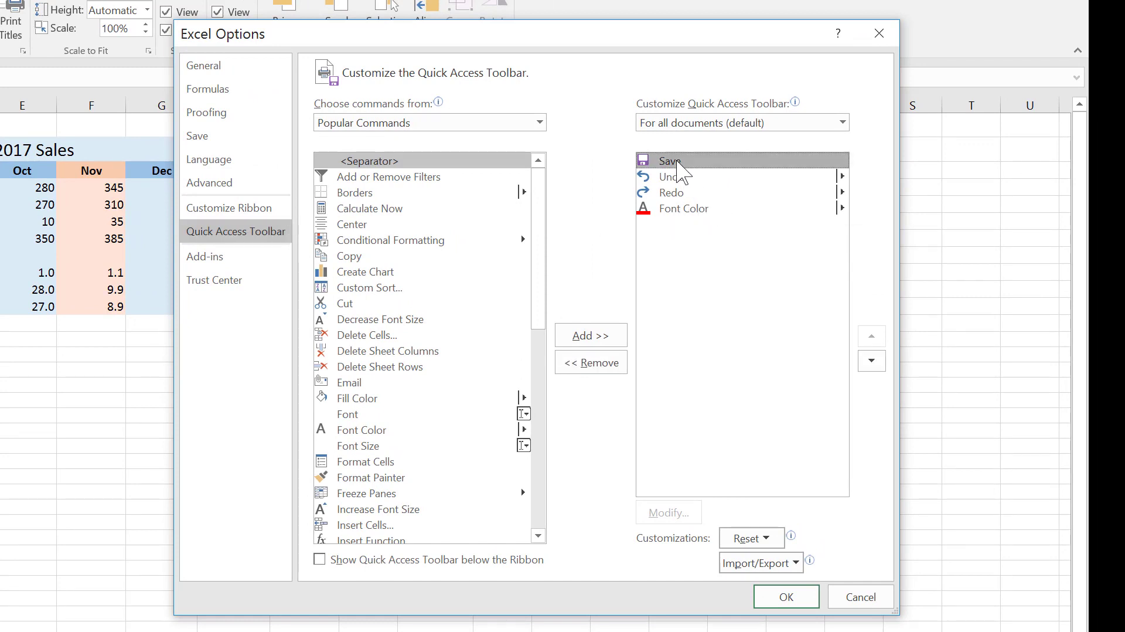
{"action": "left_click", "coordinate": [873, 362]}
{"action": "left_click", "coordinate": [872, 360]}
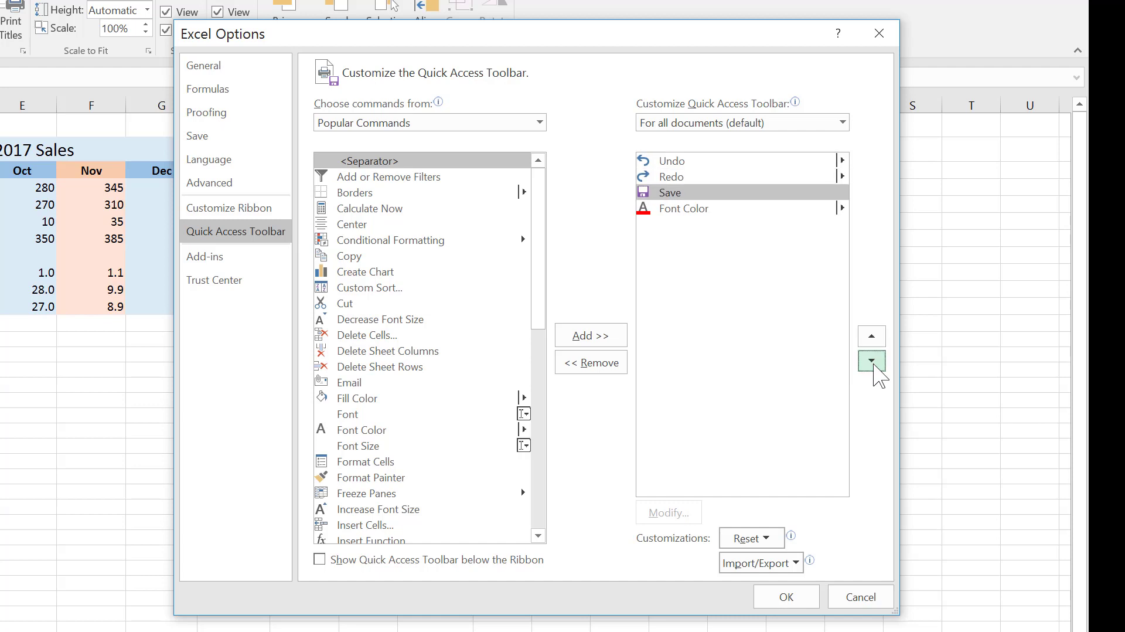
{"action": "left_click", "coordinate": [873, 360]}
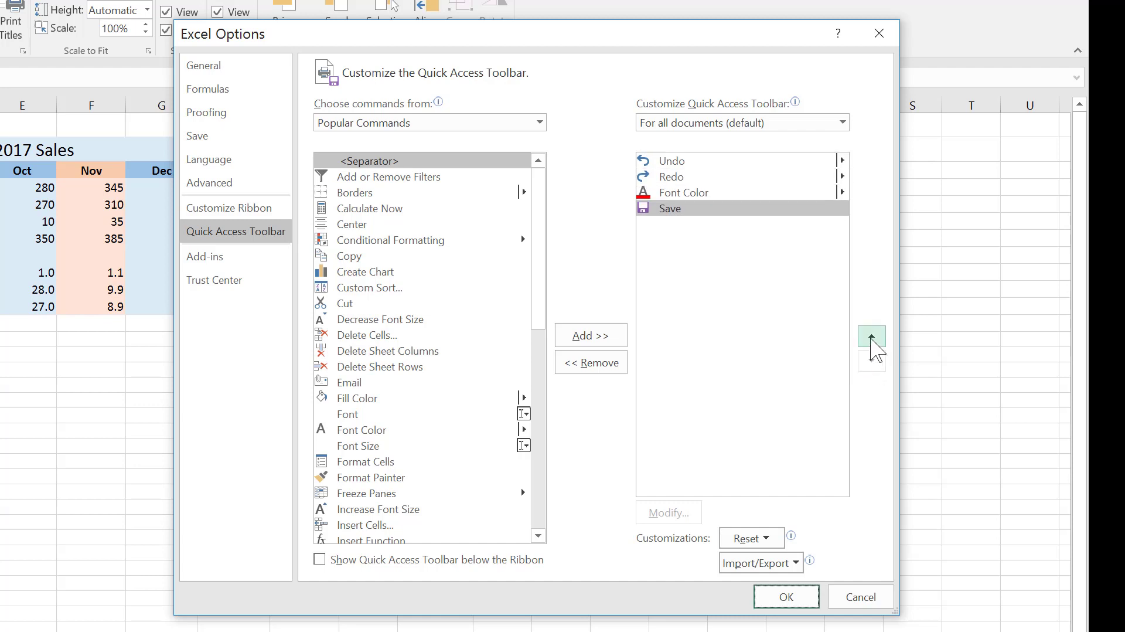
Return Save to the first place in the Quick Access Toolbar order
{"action": "left_click", "coordinate": [872, 336]}
{"action": "left_click", "coordinate": [872, 337]}
{"action": "left_click", "coordinate": [872, 337]}
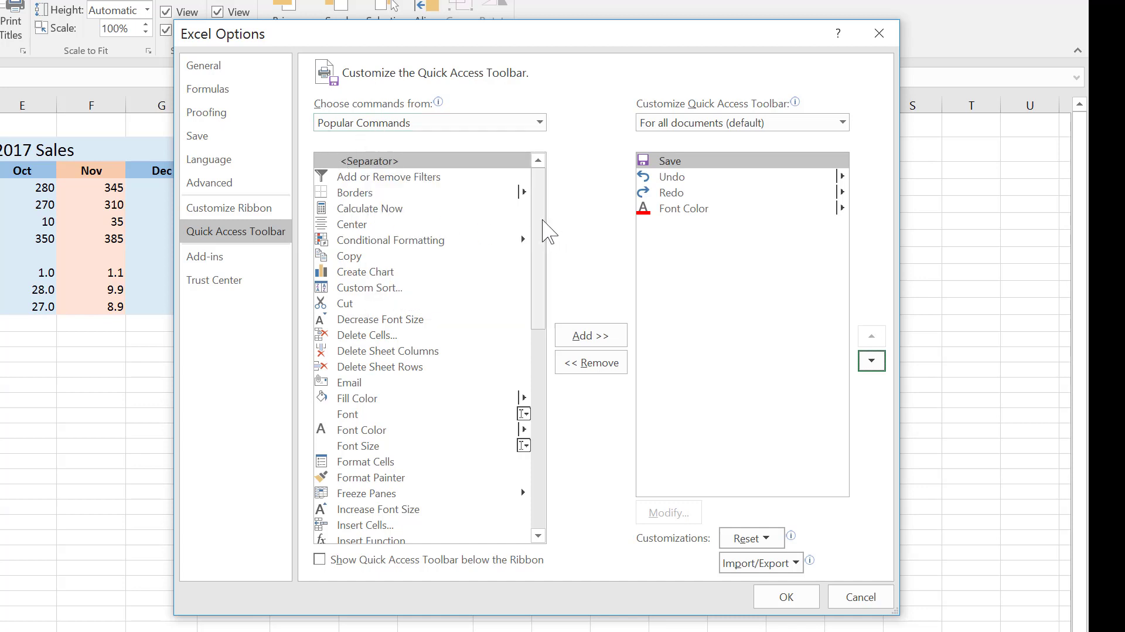
Add the Open command from the popular commands to the Quick Access Toolbar and place it before Save
{"action": "left_click_drag", "start_coordinate": [539, 227], "coordinate": [539, 403]}
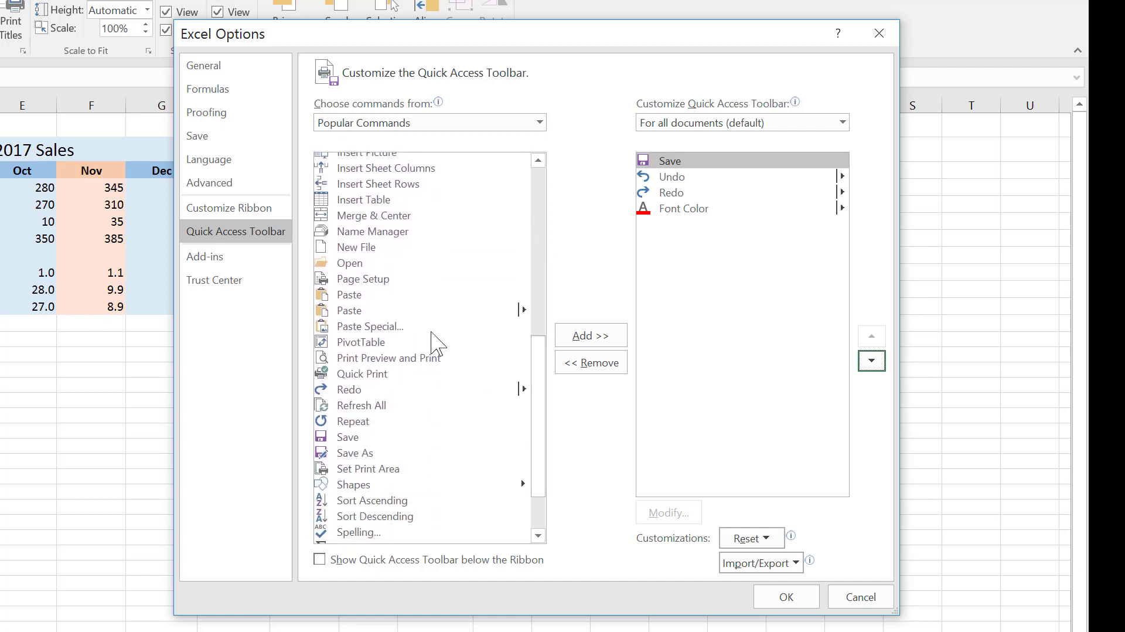
{"action": "left_click", "coordinate": [349, 263]}
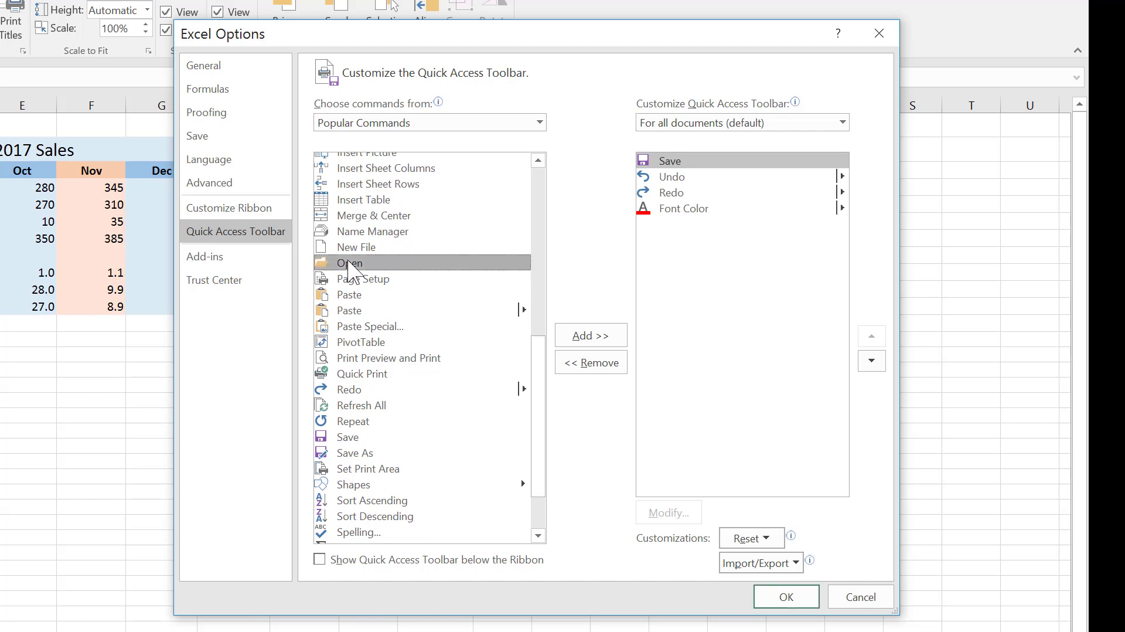
{"action": "left_click", "coordinate": [591, 335]}
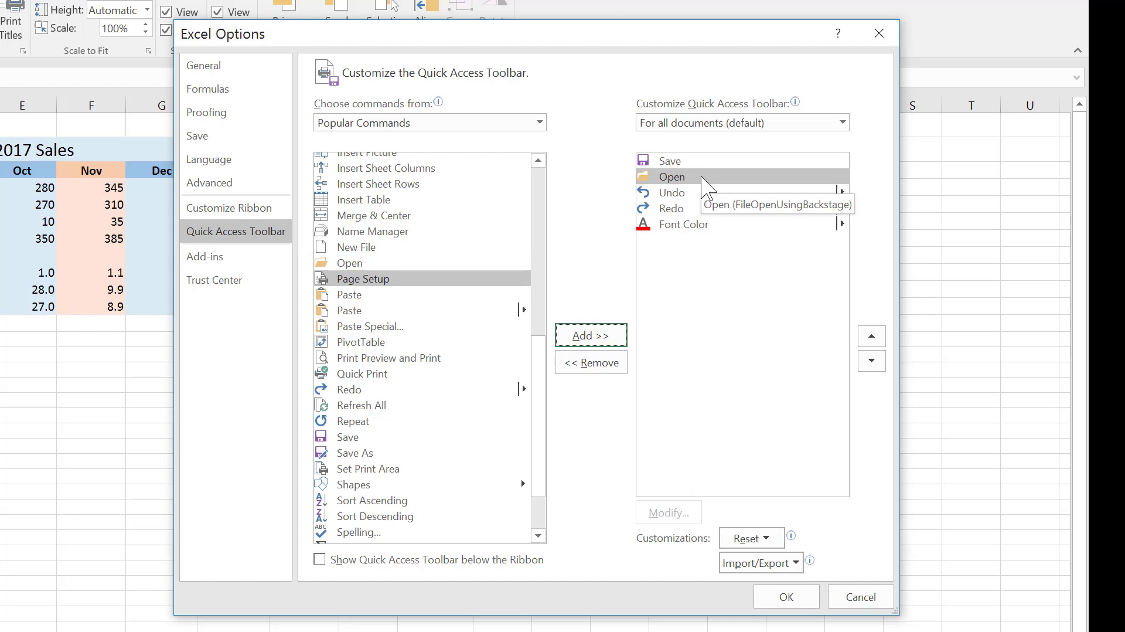
{"action": "left_click", "coordinate": [872, 337]}
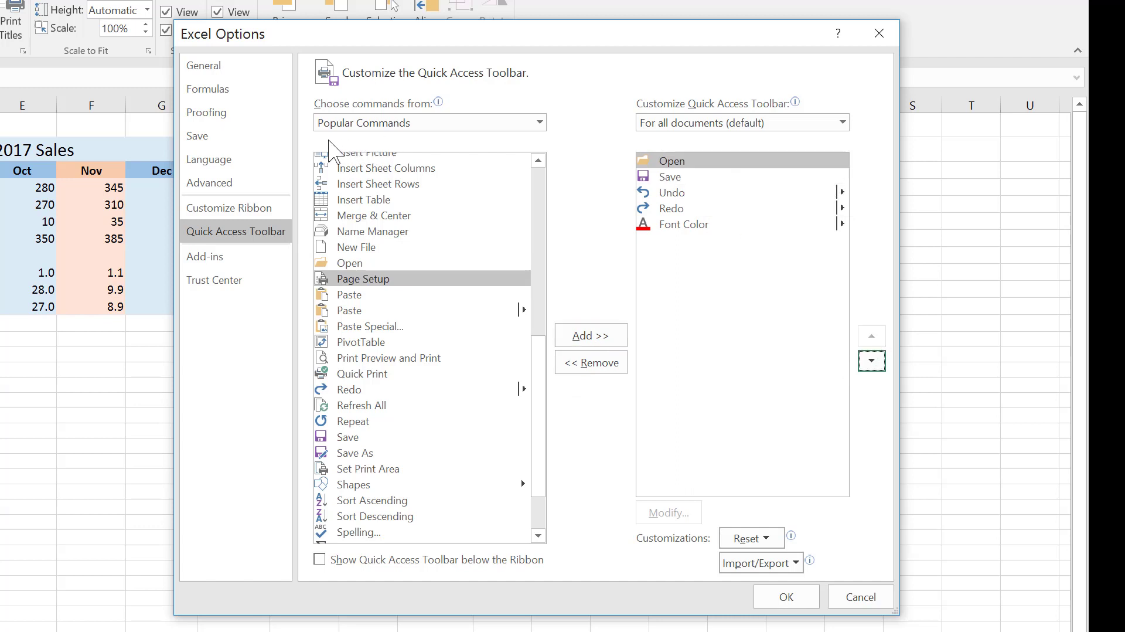
Browse the list of all commands available for the Quick Access Toolbar
{"action": "left_click", "coordinate": [543, 124]}
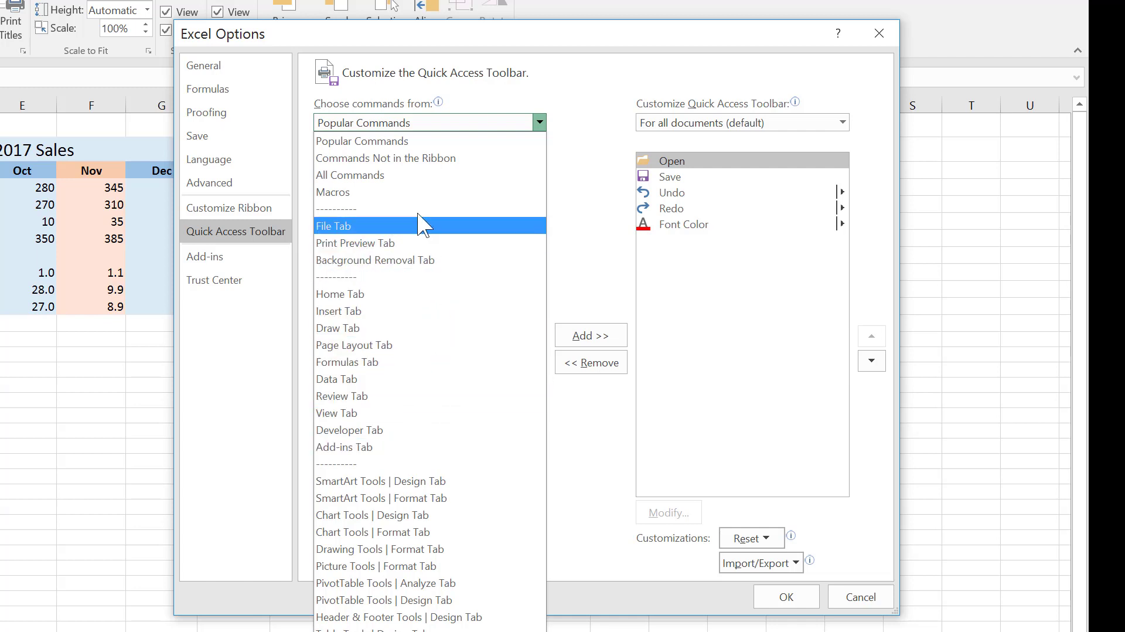
{"action": "left_click", "coordinate": [382, 176]}
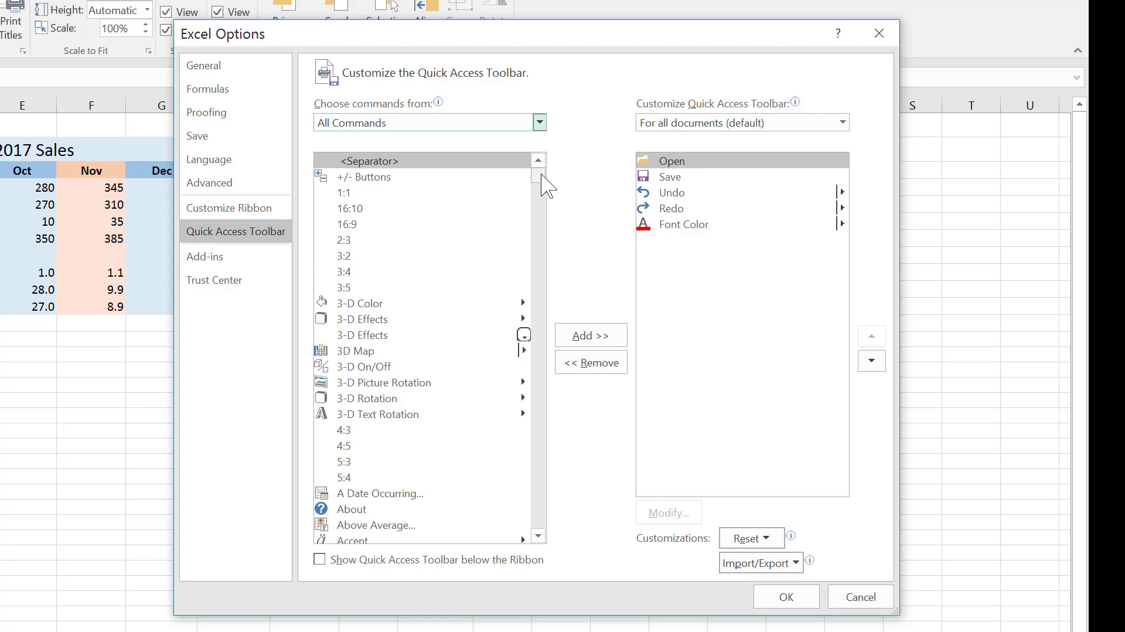
{"action": "left_click_drag", "start_coordinate": [540, 179], "coordinate": [545, 429]}
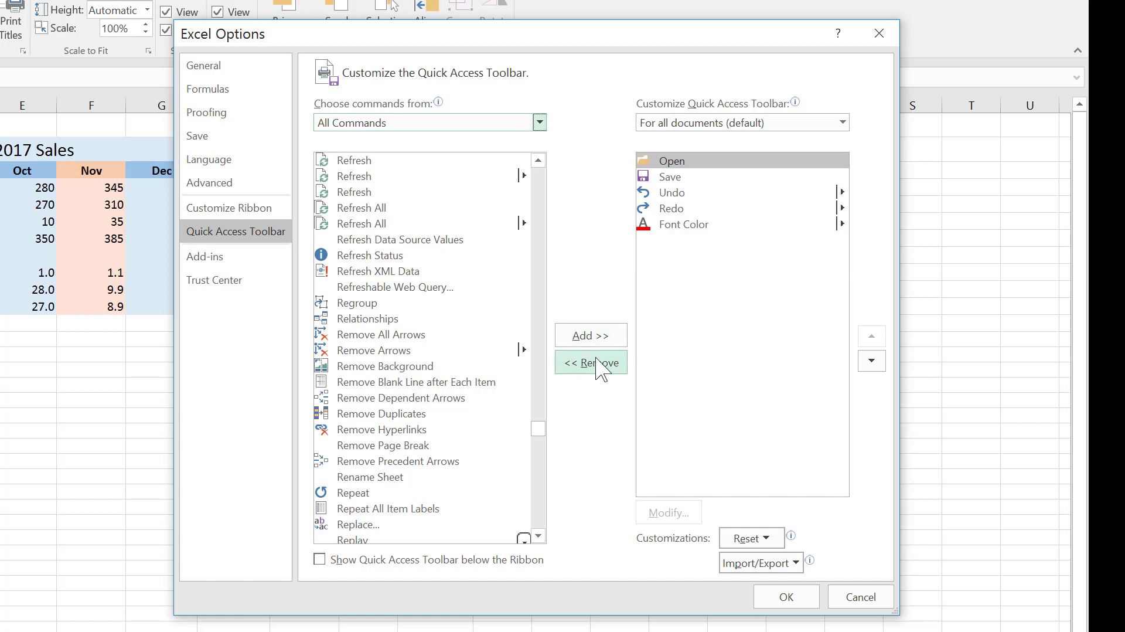
Remove the Open command from the Quick Access Toolbar and accept the options without resetting the customizations
{"action": "left_click", "coordinate": [668, 164]}
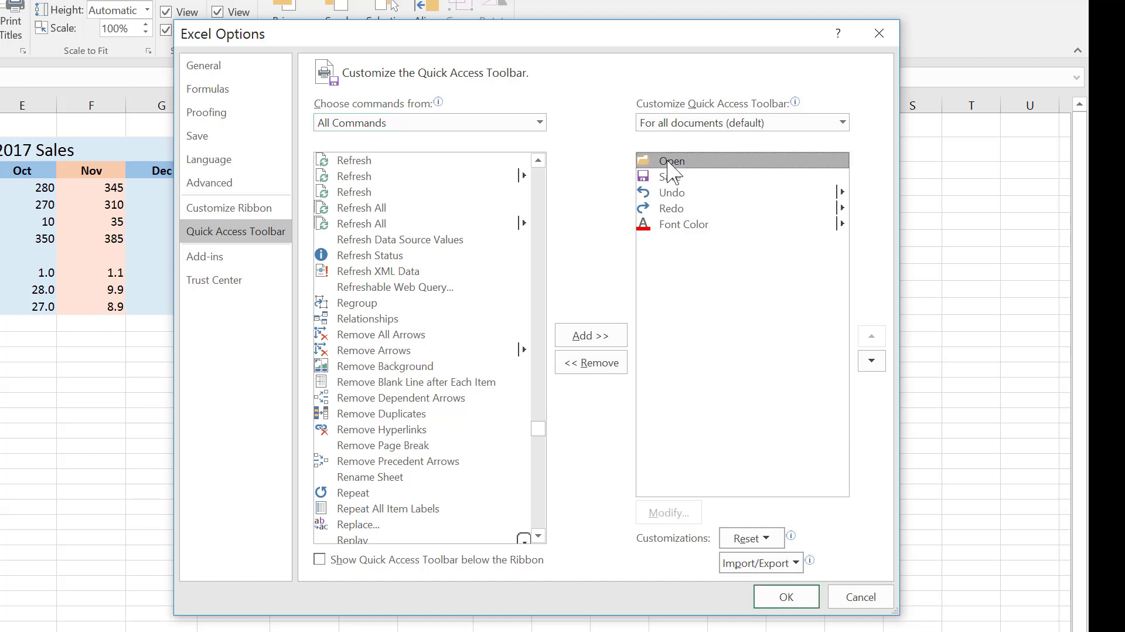
{"action": "left_click", "coordinate": [599, 364]}
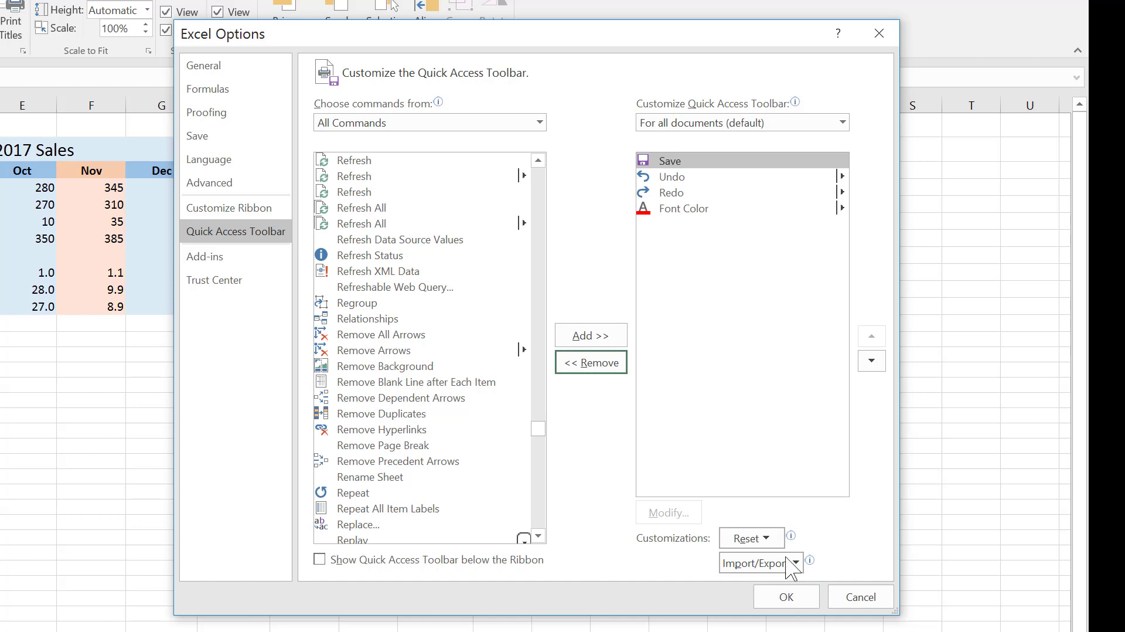
{"action": "left_click", "coordinate": [768, 540]}
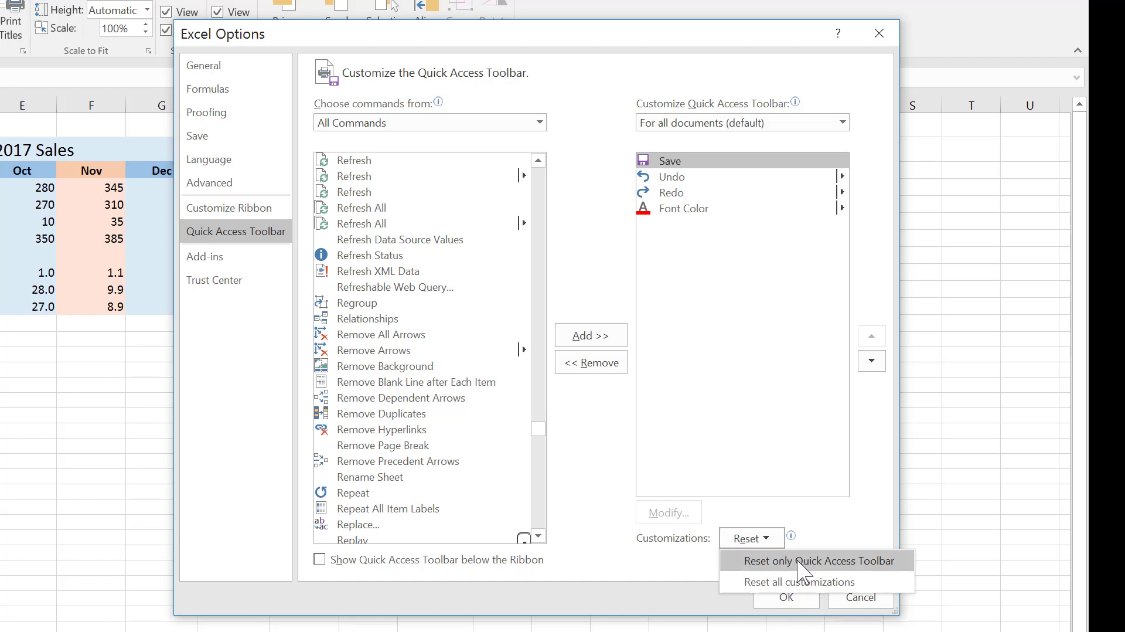
{"action": "left_click", "coordinate": [817, 534]}
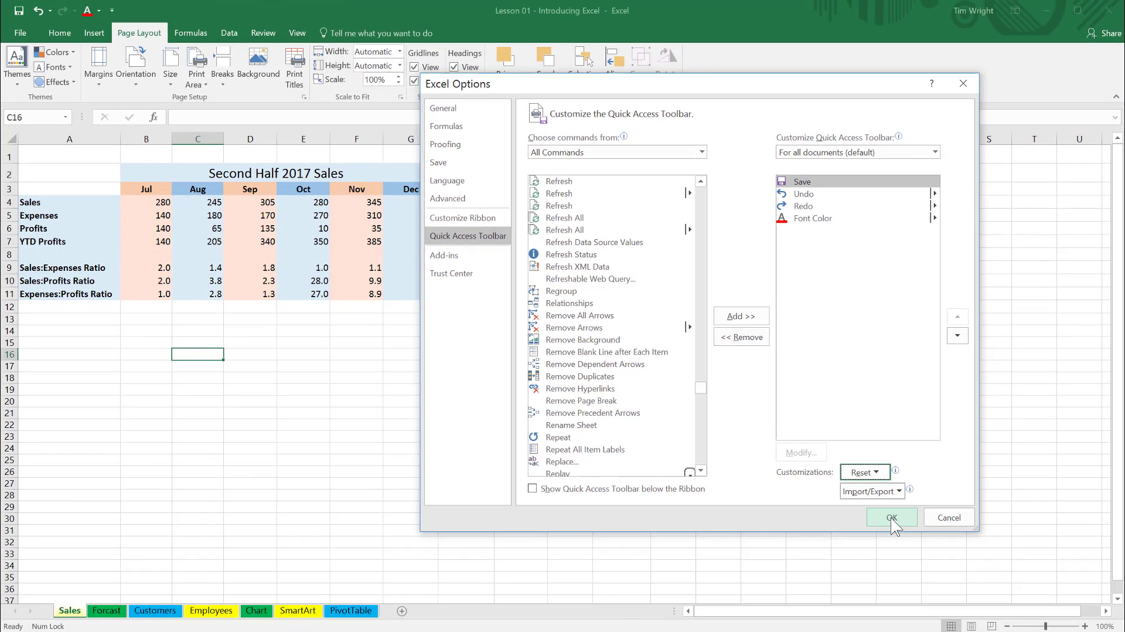
{"action": "left_click", "coordinate": [892, 519]}
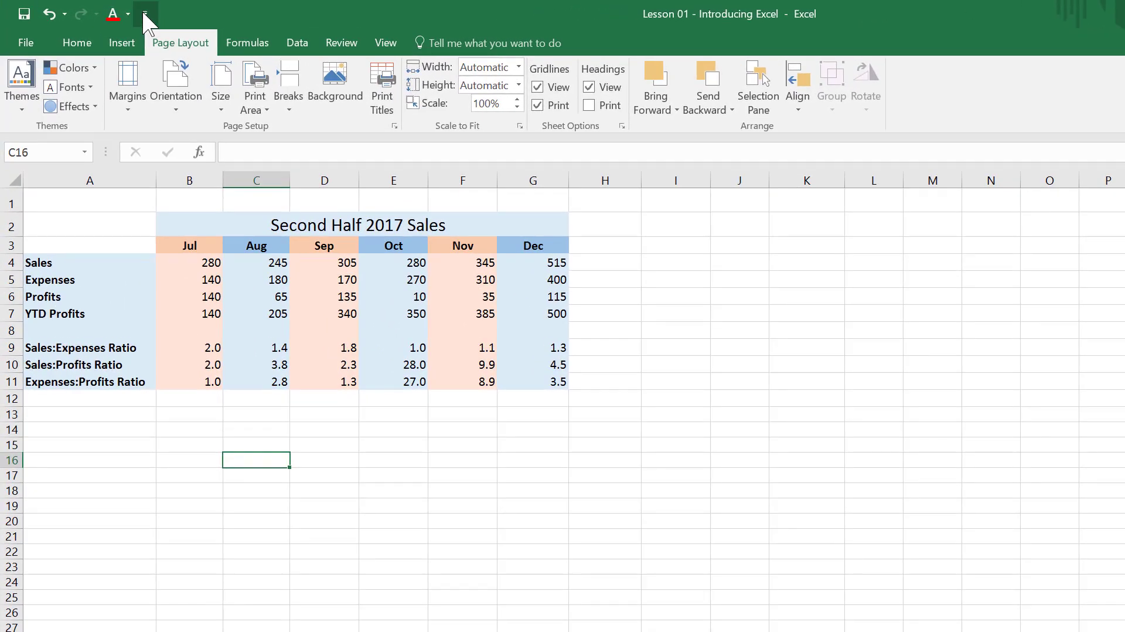
Show the Quick Access Toolbar below the ribbon, and move it back above the ribbon
{"action": "left_click", "coordinate": [145, 14]}
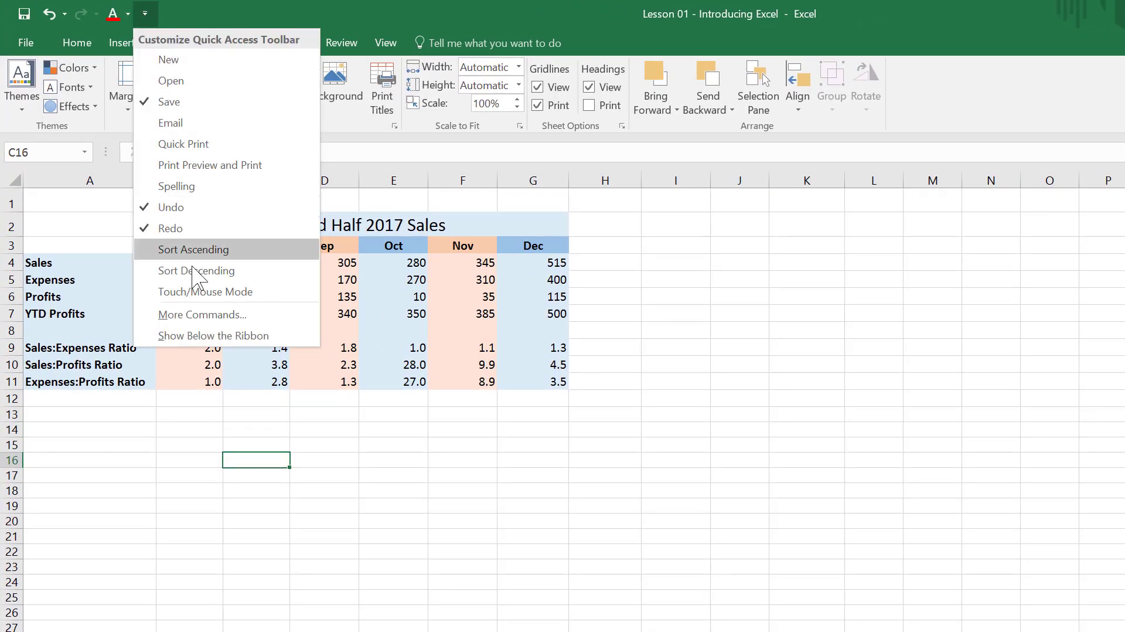
{"action": "left_click", "coordinate": [202, 336]}
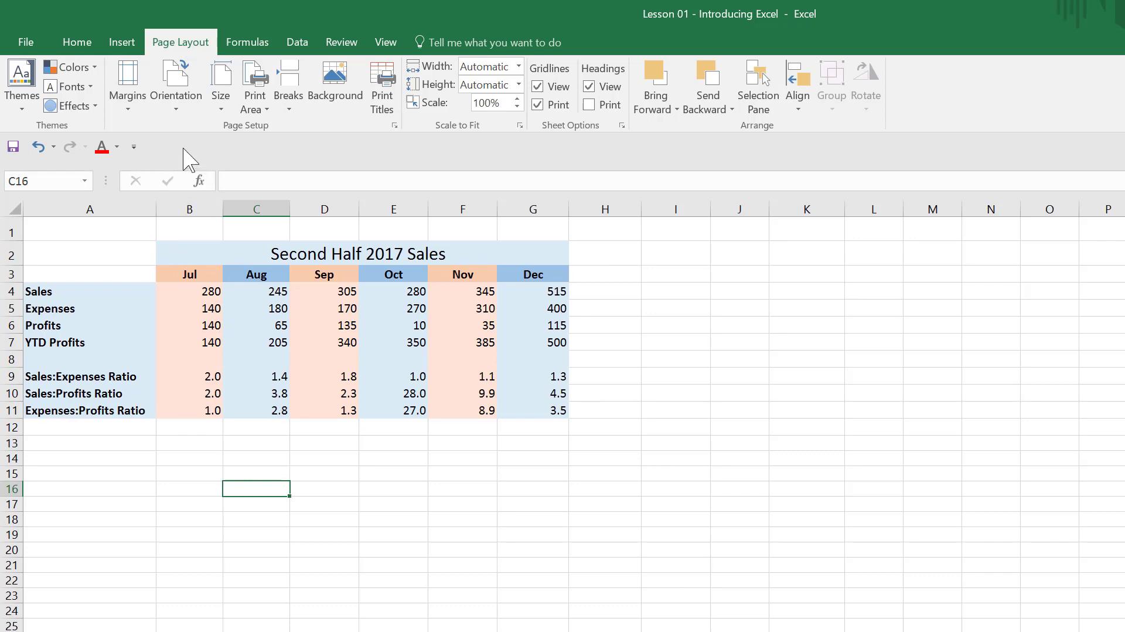
{"action": "left_click", "coordinate": [134, 147]}
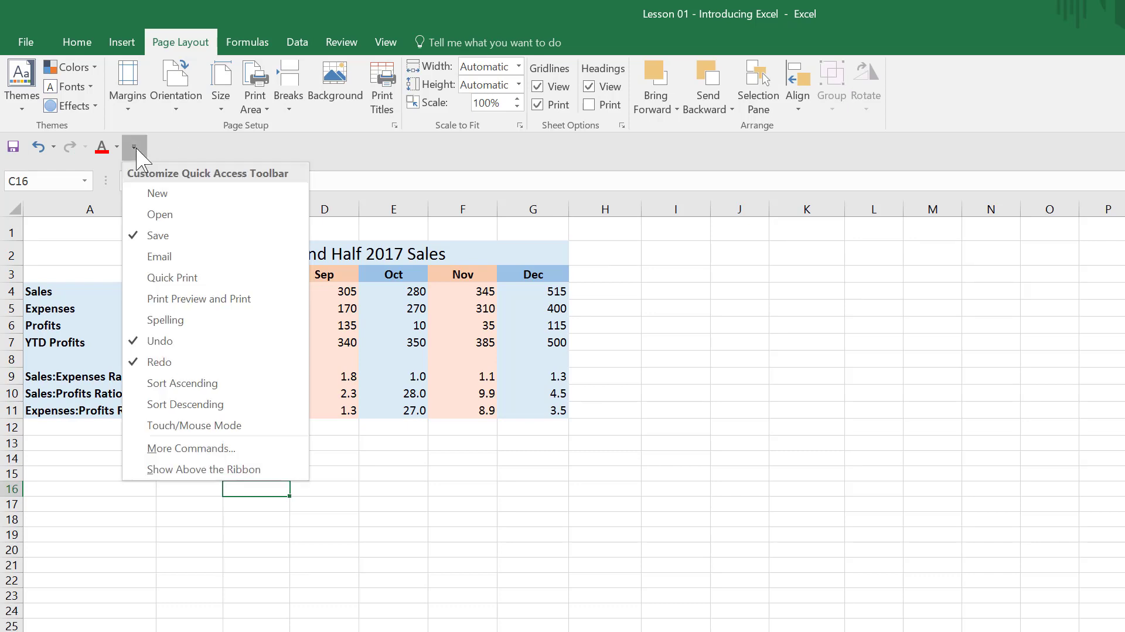
{"action": "left_click", "coordinate": [203, 469]}
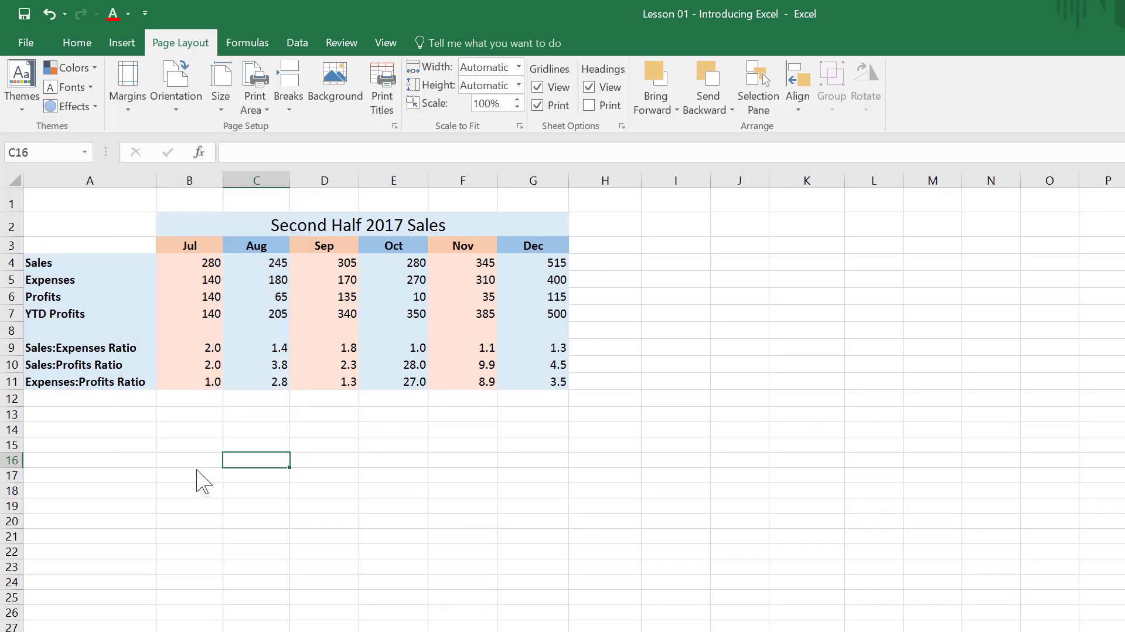